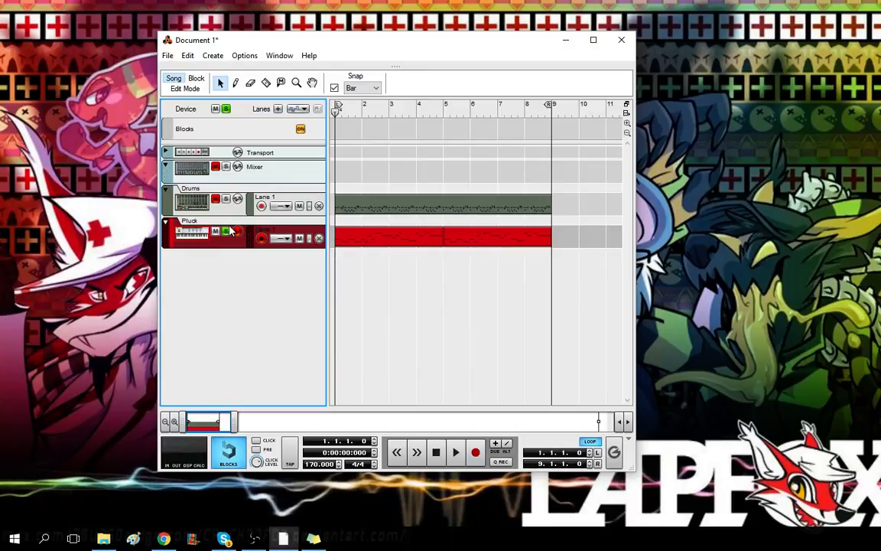
Step: Turn off solo on the Pluck track, play the loop together with the drums, and stop and rewind it
{"action": "left_click", "coordinate": [228, 232]}
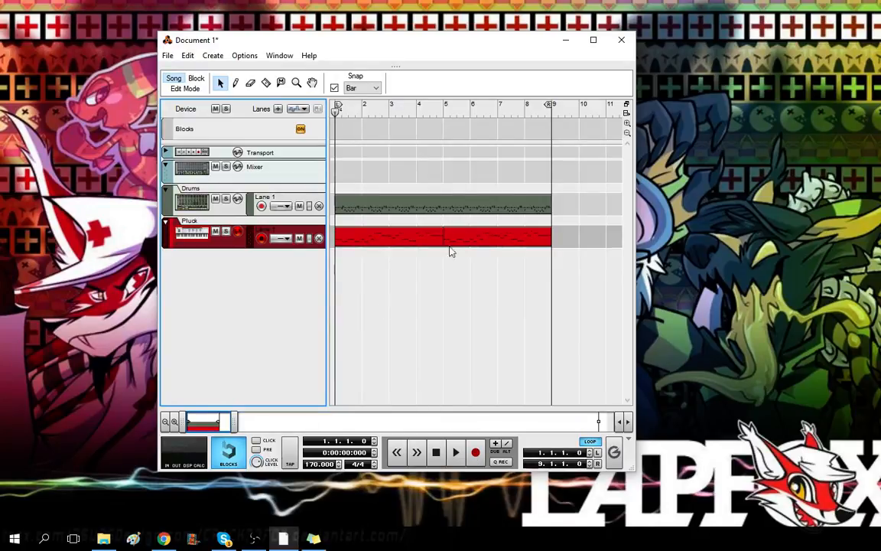
{"action": "left_click", "coordinate": [455, 452]}
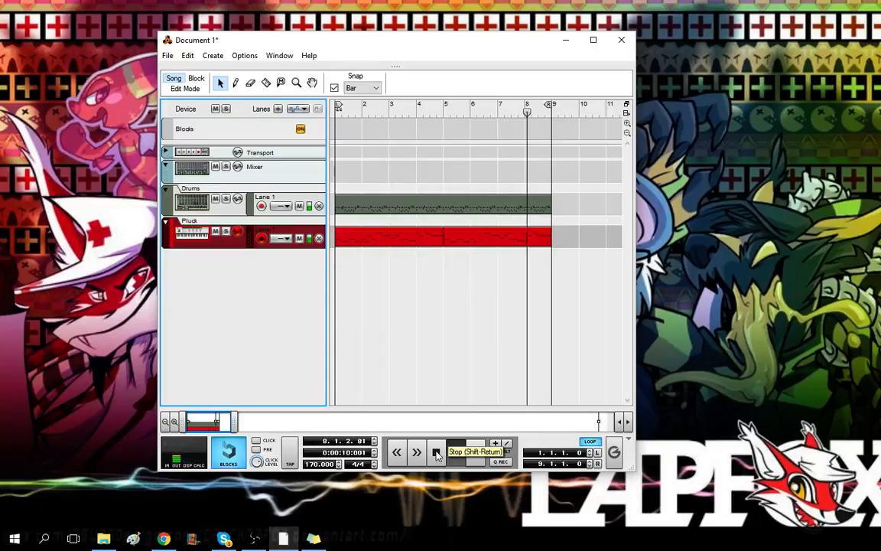
{"action": "left_click", "coordinate": [435, 453]}
{"action": "left_click", "coordinate": [404, 453]}
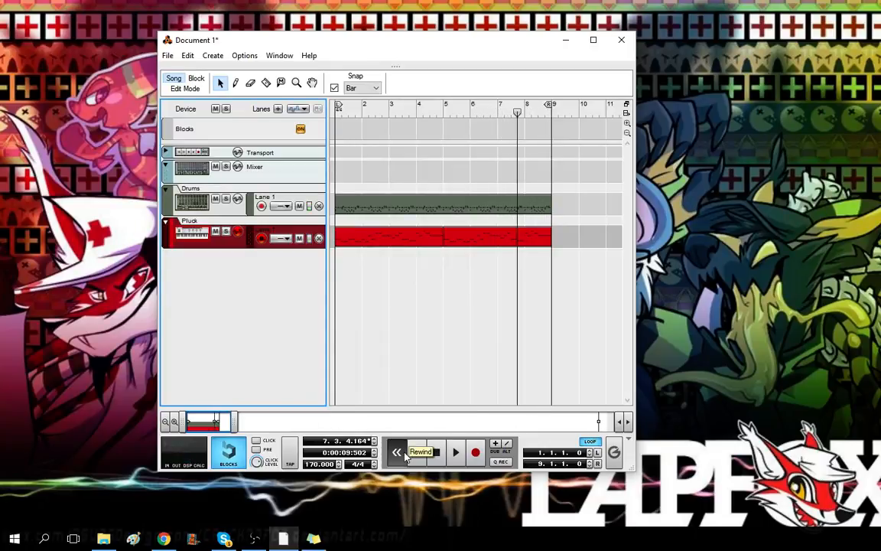
Step: Solo the Pluck track, play it on its own, and return the song position to bar 1
{"action": "left_click", "coordinate": [225, 231]}
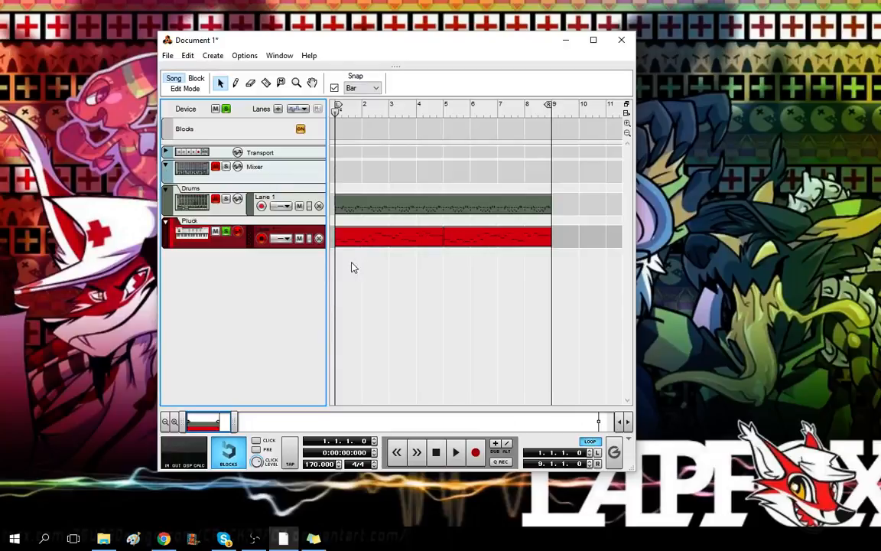
{"action": "left_click", "coordinate": [456, 452]}
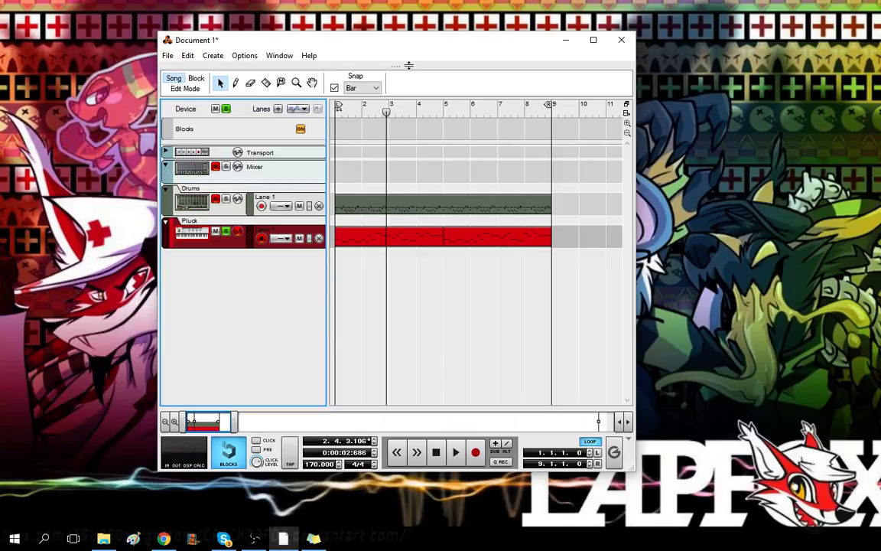
{"action": "left_click", "coordinate": [347, 108]}
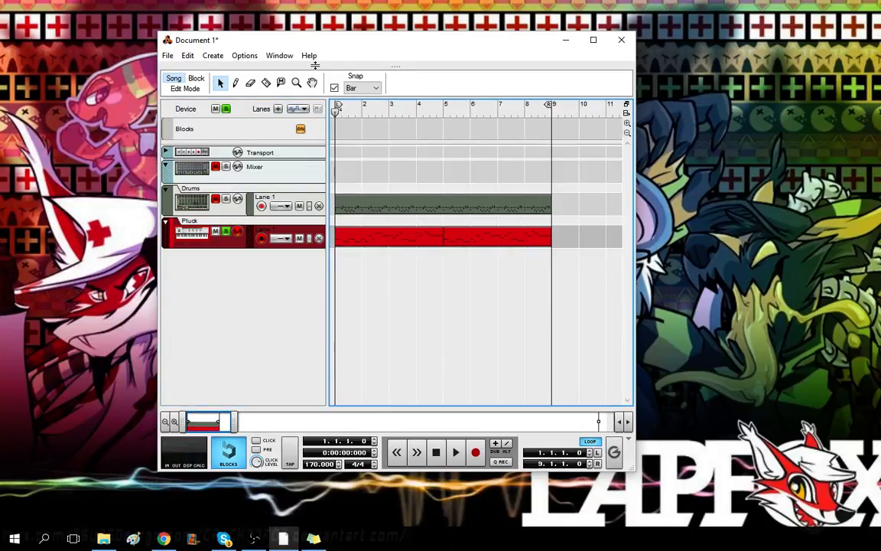
Step: Reveal the rack and examine the pluck's synth programmer together with its MClass Equalizer, DDL-1 delay and RV7000 reverb
{"action": "left_click_drag", "start_coordinate": [315, 66], "coordinate": [312, 405]}
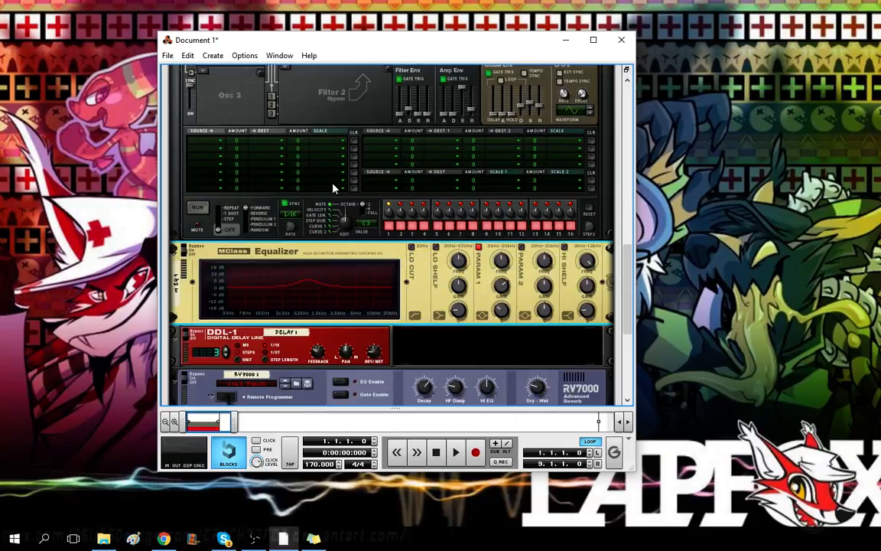
{"action": "scroll", "coordinate": [332, 188], "scroll_direction": "up", "scroll_amount": 5}
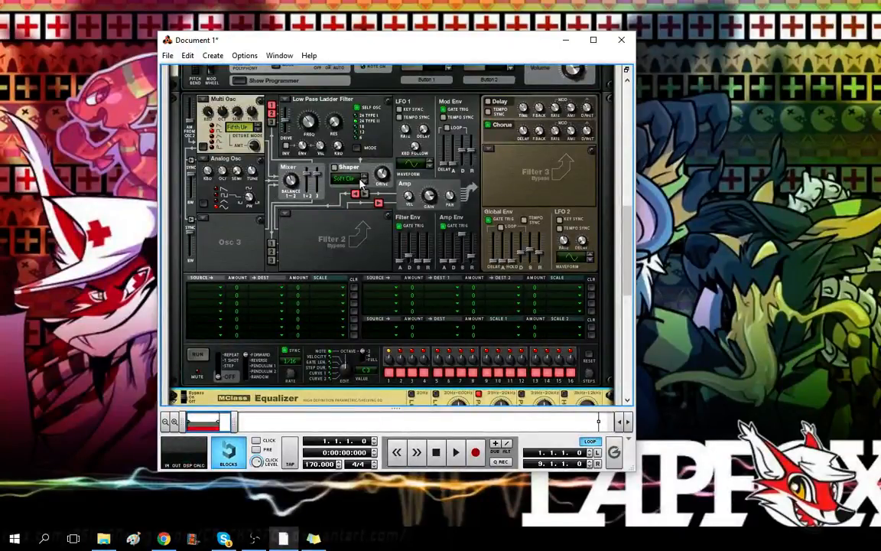
{"action": "scroll", "coordinate": [459, 218], "scroll_direction": "down", "scroll_amount": 12}
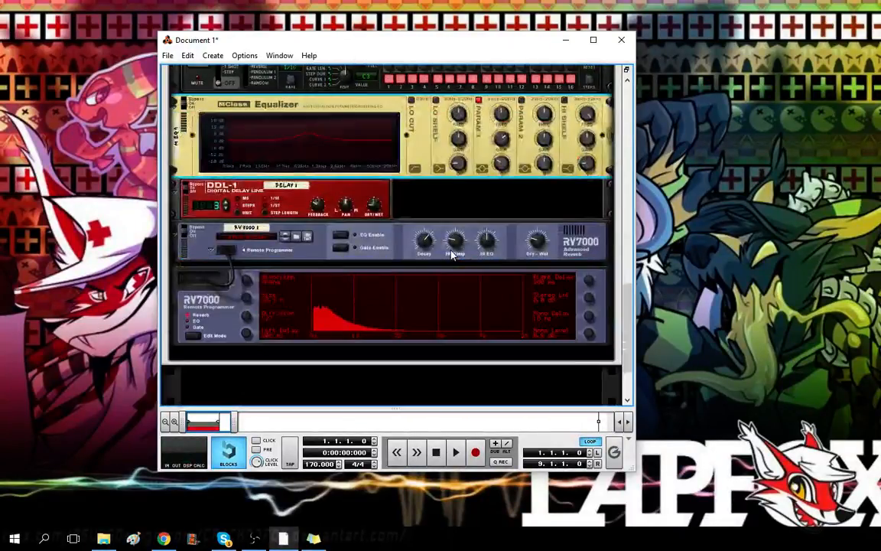
{"action": "scroll", "coordinate": [370, 290], "scroll_direction": "up", "scroll_amount": 3}
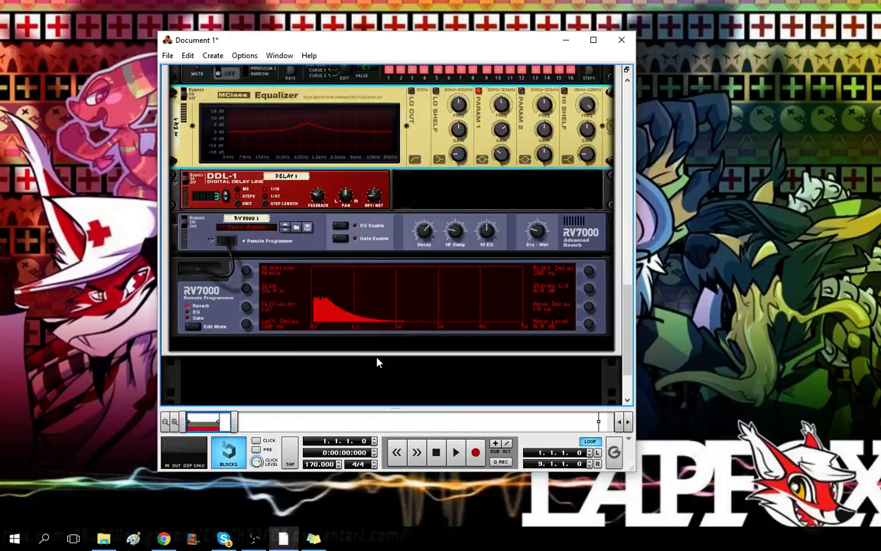
{"action": "scroll", "coordinate": [352, 195], "scroll_direction": "up", "scroll_amount": 10}
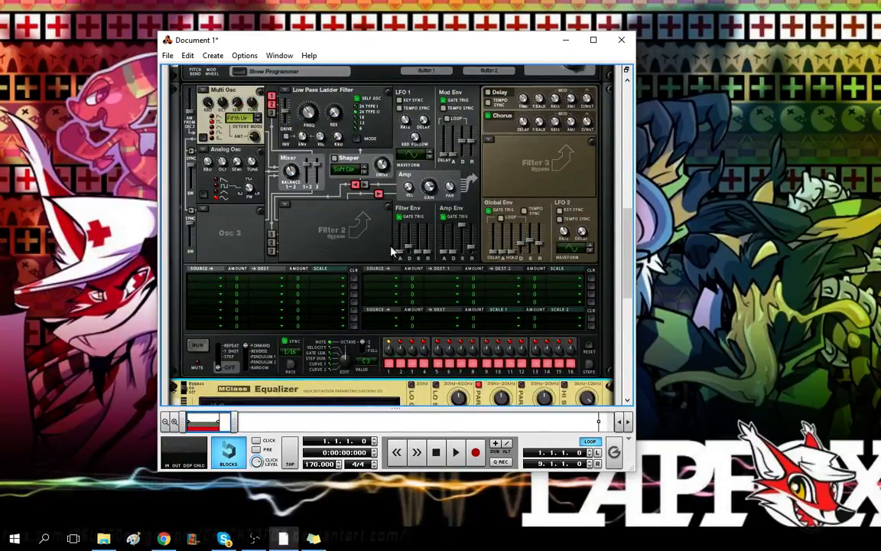
{"action": "scroll", "coordinate": [348, 237], "scroll_direction": "down", "scroll_amount": 3}
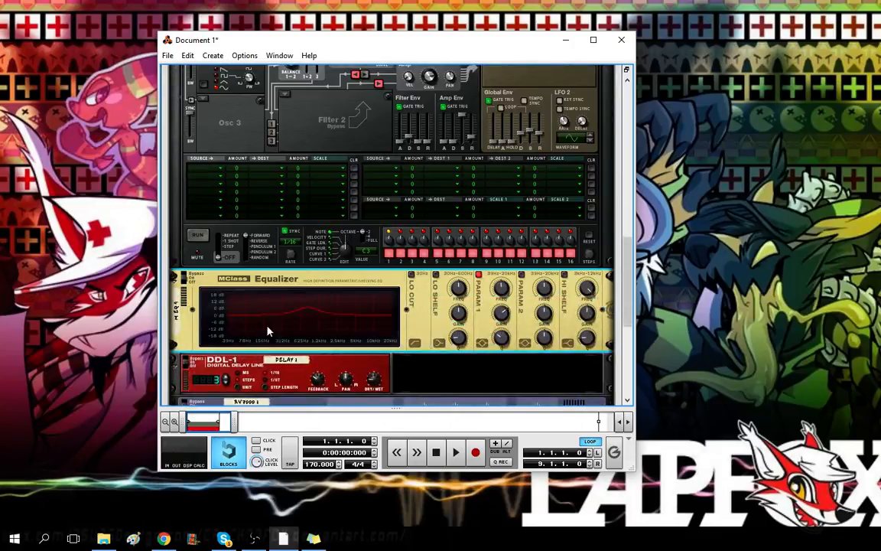
{"action": "scroll", "coordinate": [419, 325], "scroll_direction": "down", "scroll_amount": 3}
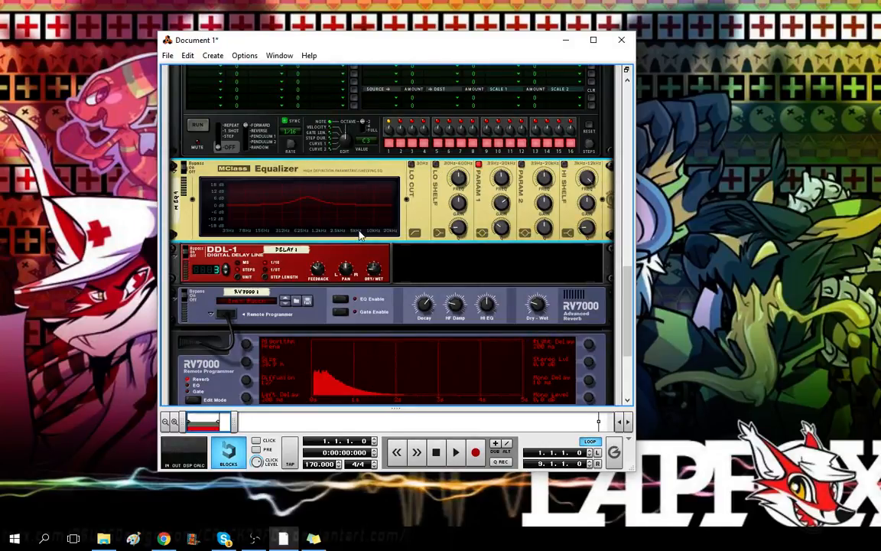
{"action": "scroll", "coordinate": [359, 235], "scroll_direction": "up", "scroll_amount": 2}
{"action": "scroll", "coordinate": [360, 235], "scroll_direction": "up", "scroll_amount": 3}
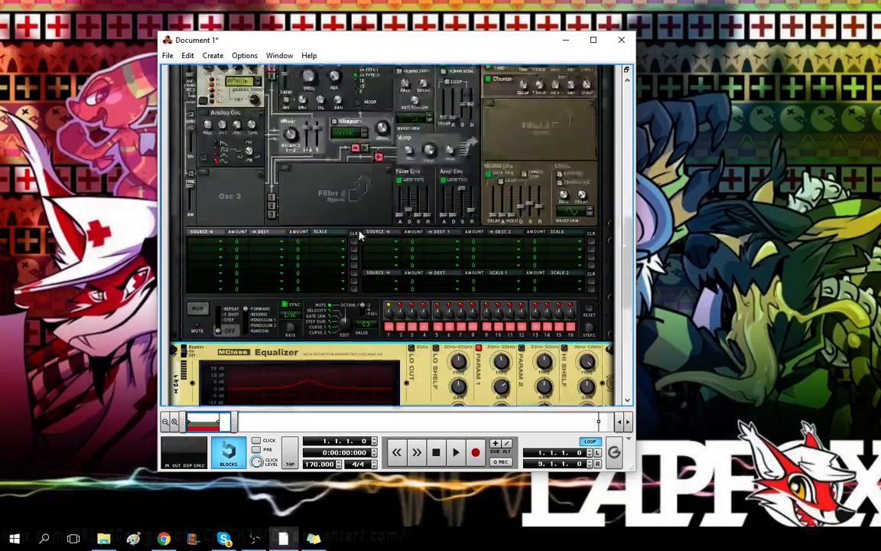
{"action": "scroll", "coordinate": [359, 234], "scroll_direction": "up", "scroll_amount": 1}
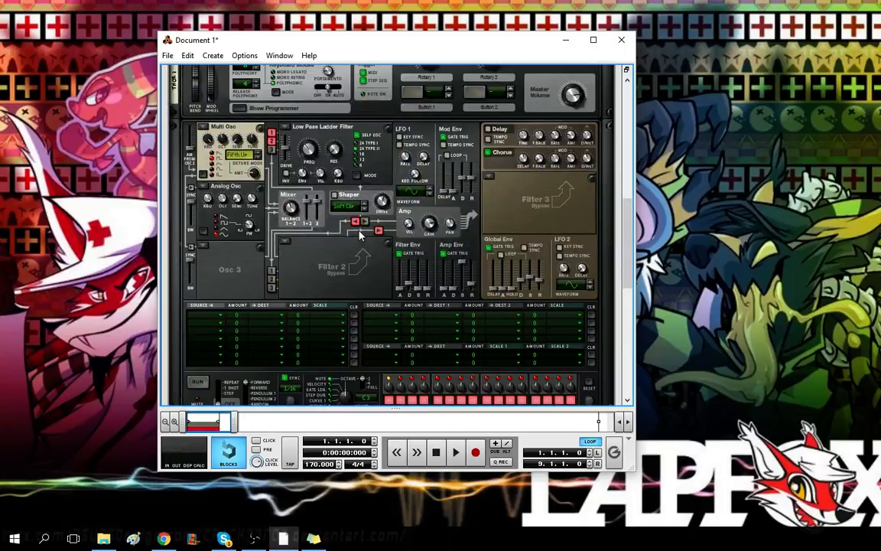
{"action": "scroll", "coordinate": [360, 235], "scroll_direction": "down", "scroll_amount": 3}
{"action": "scroll", "coordinate": [359, 234], "scroll_direction": "up", "scroll_amount": 2}
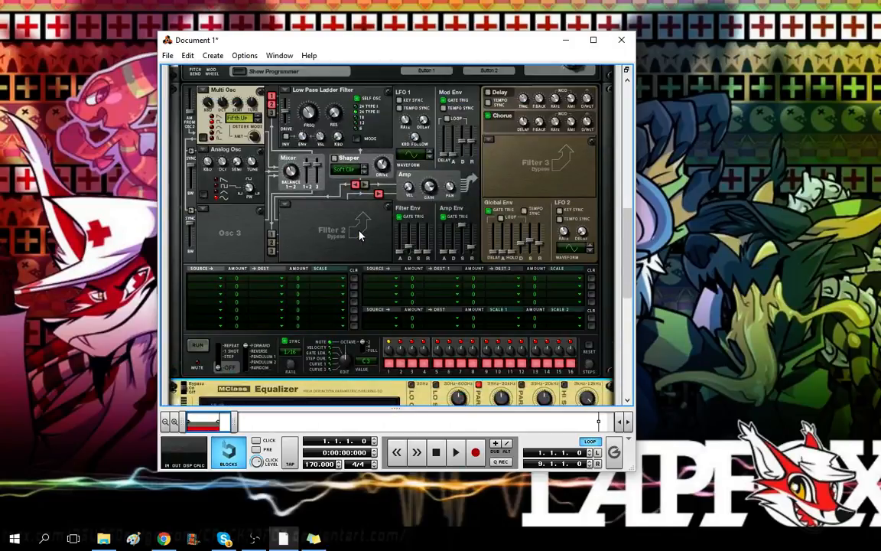
{"action": "scroll", "coordinate": [359, 234], "scroll_direction": "down", "scroll_amount": 2}
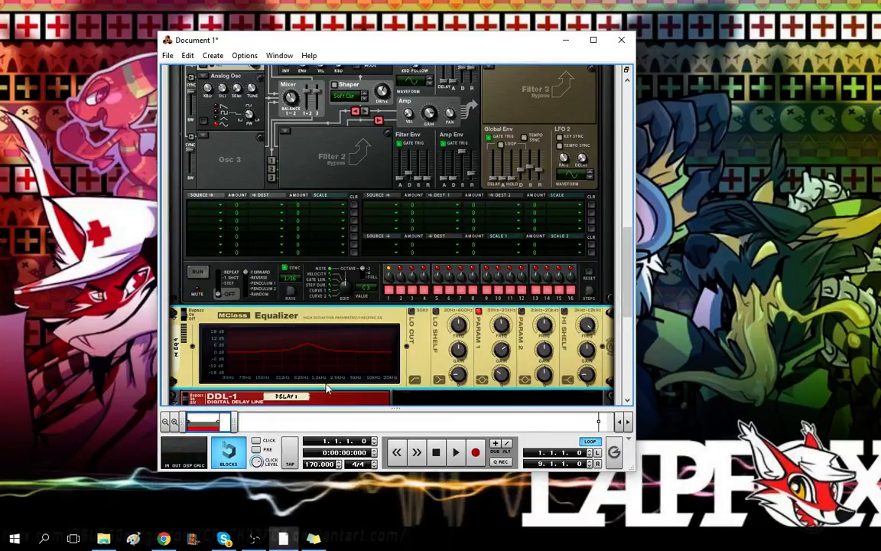
{"action": "scroll", "coordinate": [345, 375], "scroll_direction": "up", "scroll_amount": 3}
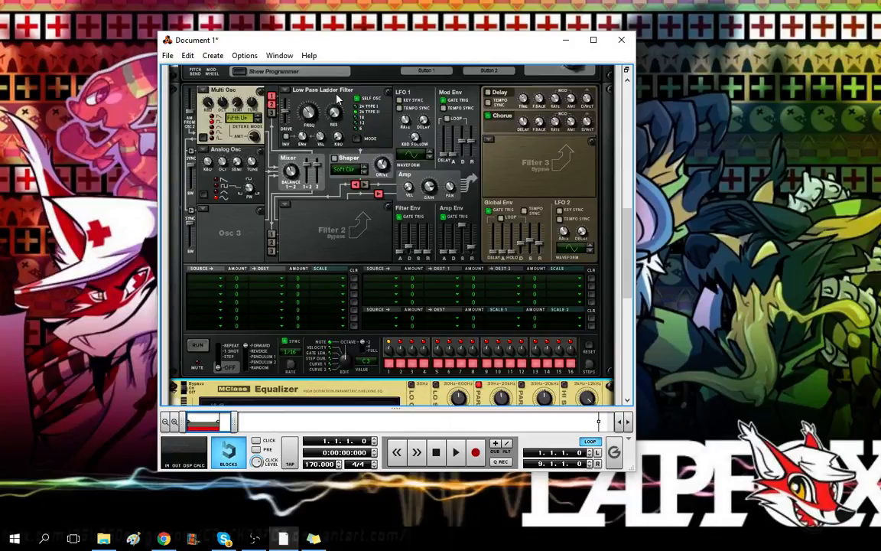
{"action": "scroll", "coordinate": [365, 282], "scroll_direction": "up", "scroll_amount": 2}
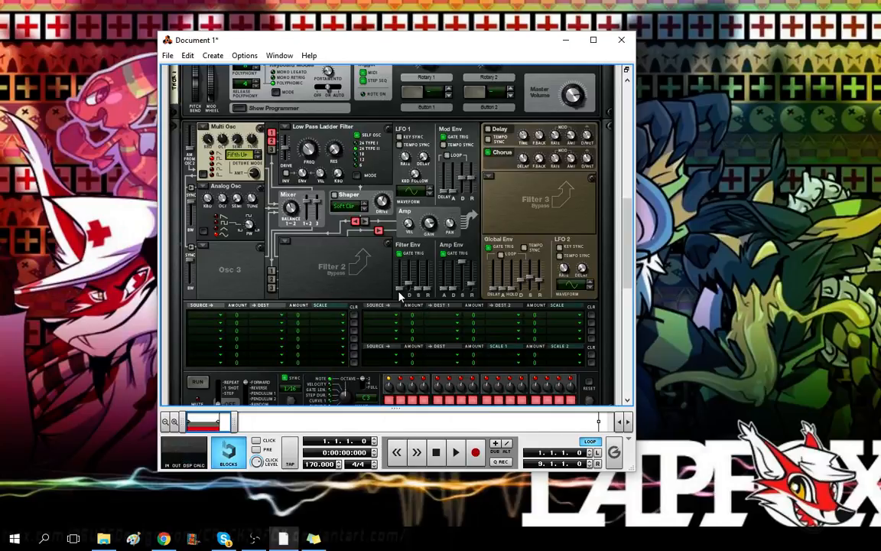
Step: Play the soloed pluck several times in short passes from the start to hear how its filter envelope decay sounds
{"action": "mouse_move", "coordinate": [399, 294]}
{"action": "left_click", "coordinate": [457, 454]}
{"action": "left_click", "coordinate": [436, 452]}
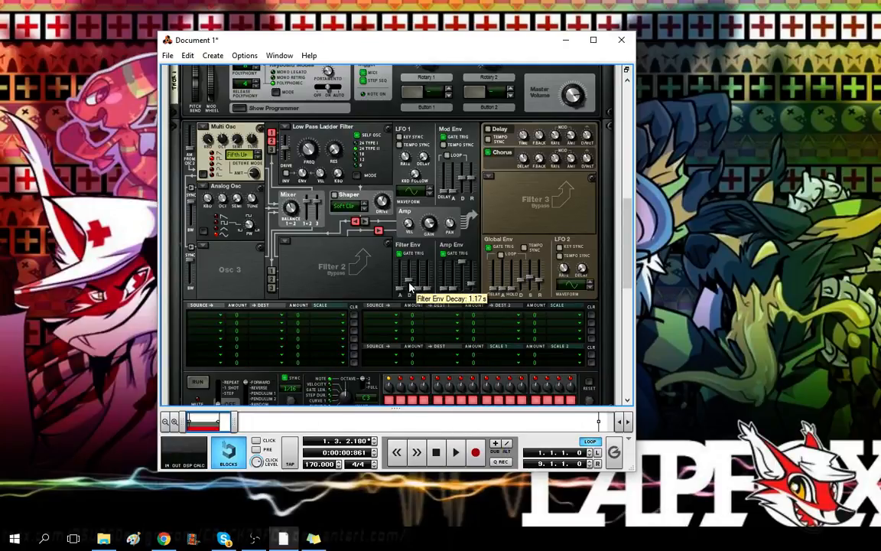
{"action": "scroll", "coordinate": [410, 288], "scroll_direction": "down", "scroll_amount": 5}
{"action": "left_click", "coordinate": [439, 450]}
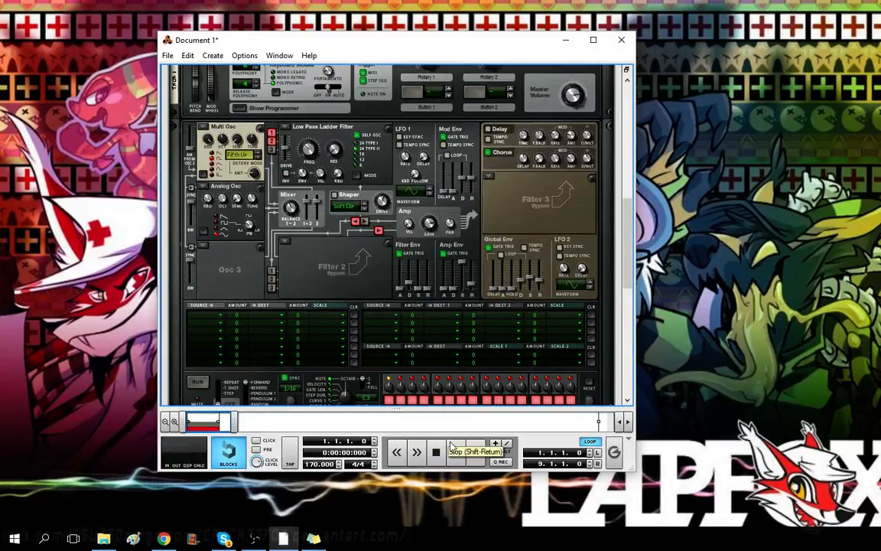
{"action": "left_click", "coordinate": [453, 448]}
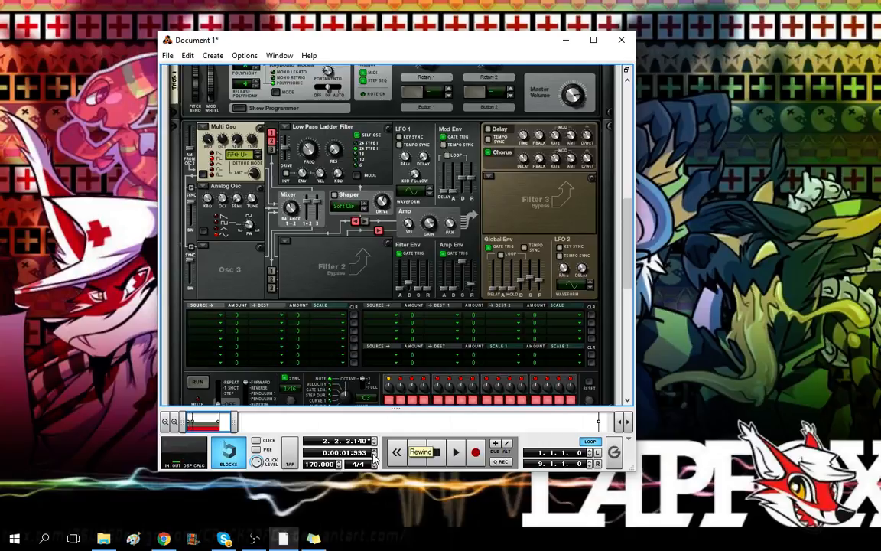
{"action": "left_click", "coordinate": [398, 452]}
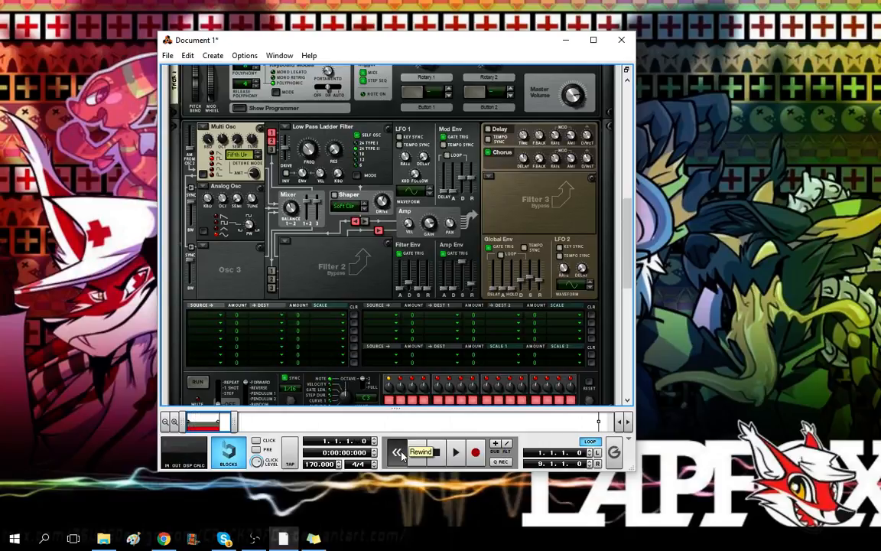
{"action": "left_click", "coordinate": [455, 454]}
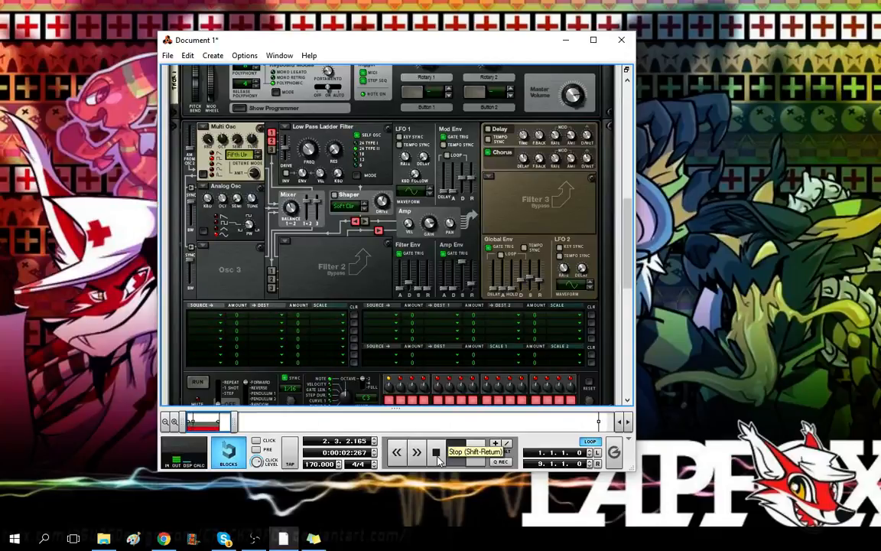
{"action": "left_click", "coordinate": [437, 453]}
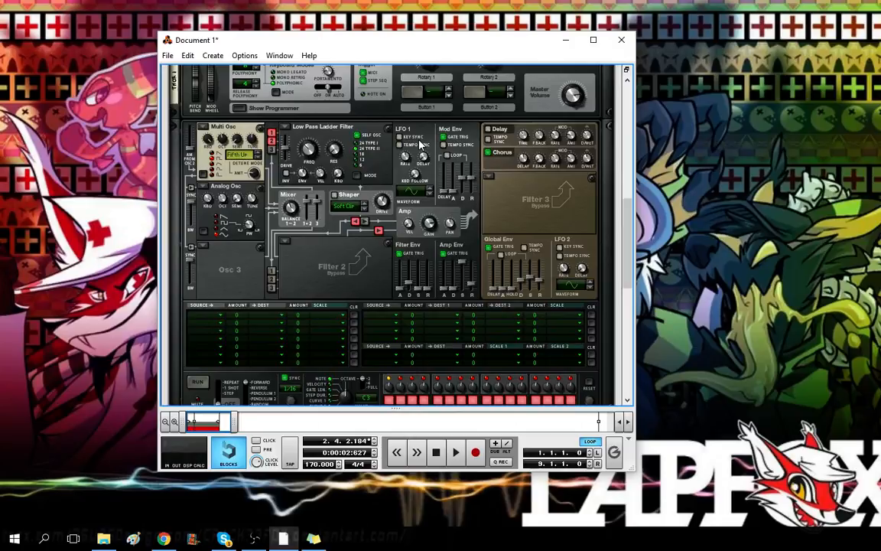
Step: Enable the Hi Shelf band on the pluck's MClass Equalizer, play the loop from the start to hear it, and rewind
{"action": "scroll", "coordinate": [419, 145], "scroll_direction": "down", "scroll_amount": 5}
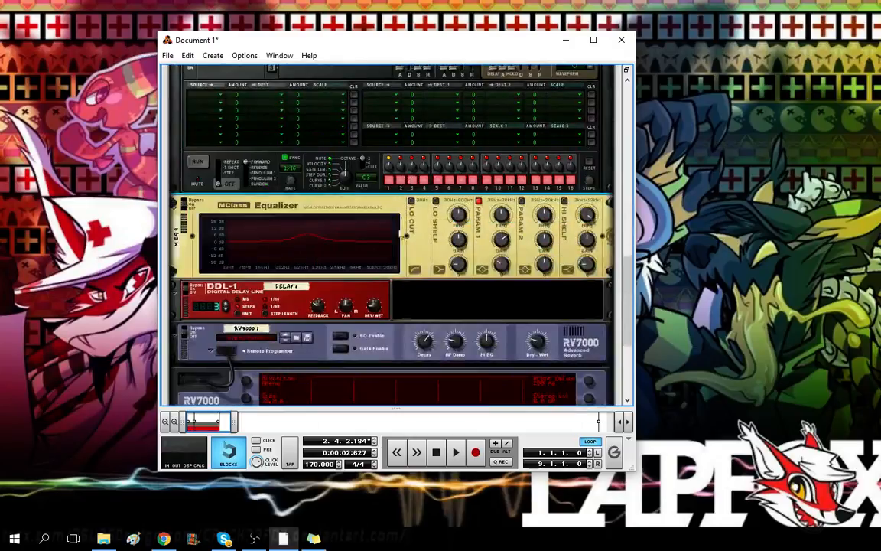
{"action": "scroll", "coordinate": [316, 251], "scroll_direction": "up", "scroll_amount": 6}
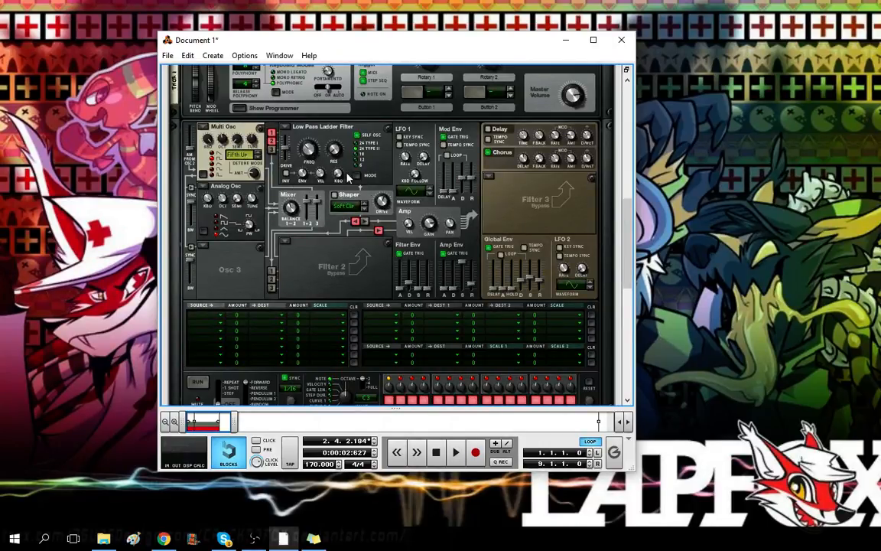
{"action": "scroll", "coordinate": [343, 321], "scroll_direction": "down", "scroll_amount": 3}
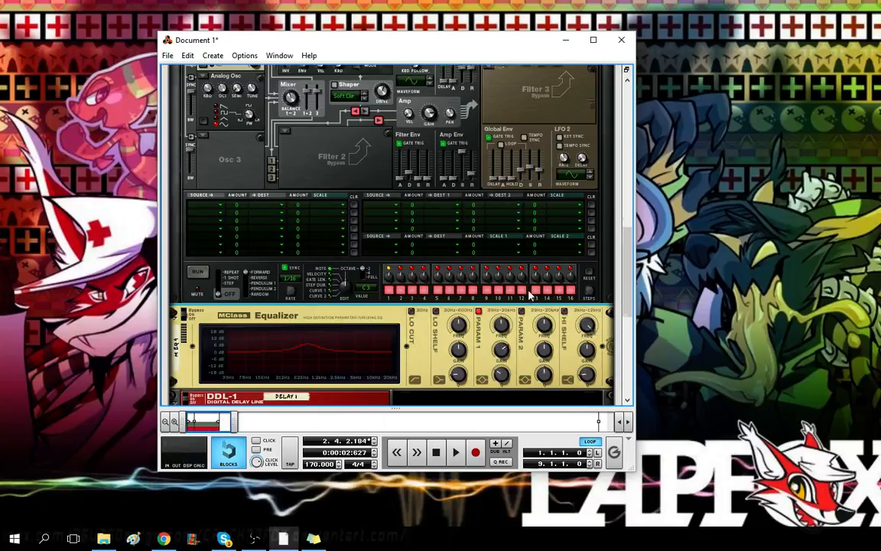
{"action": "scroll", "coordinate": [528, 295], "scroll_direction": "up", "scroll_amount": 2}
{"action": "scroll", "coordinate": [356, 296], "scroll_direction": "down", "scroll_amount": 4}
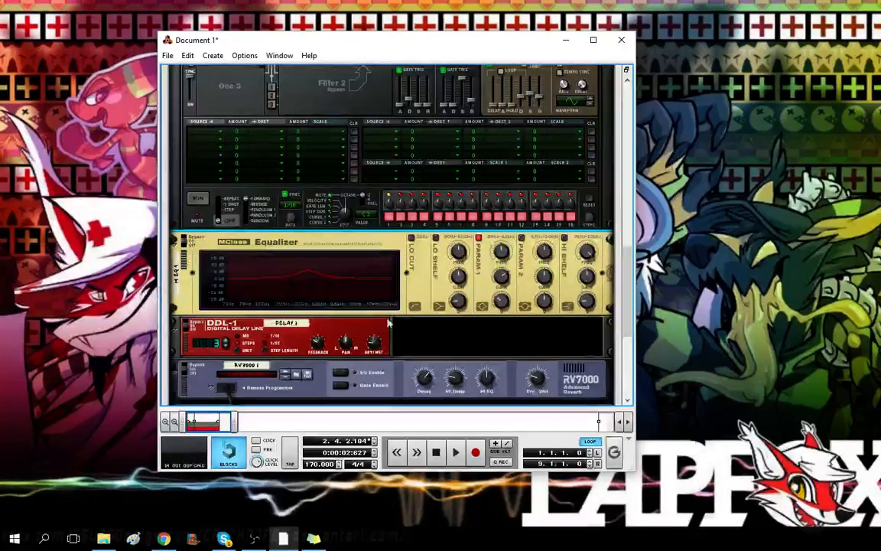
{"action": "scroll", "coordinate": [390, 306], "scroll_direction": "up", "scroll_amount": 4}
{"action": "scroll", "coordinate": [336, 399], "scroll_direction": "down", "scroll_amount": 5}
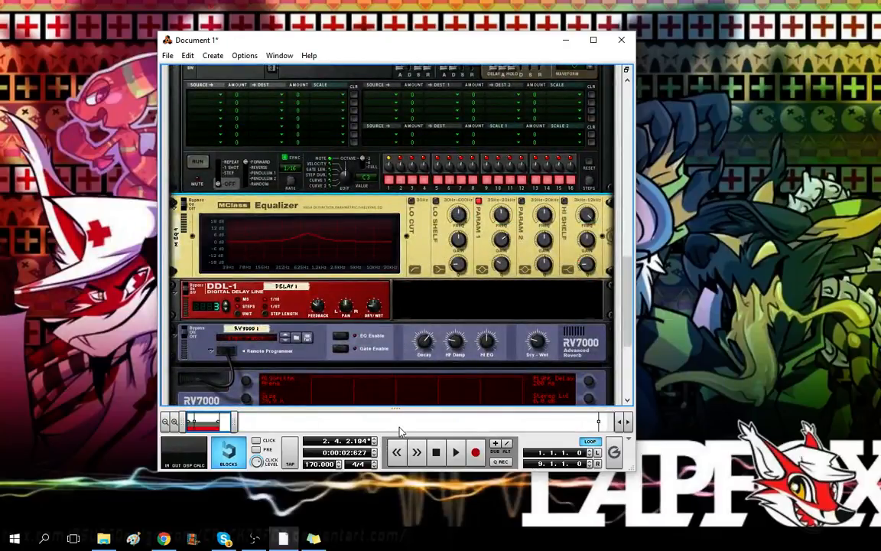
{"action": "left_click", "coordinate": [393, 454]}
{"action": "left_click", "coordinate": [564, 202]}
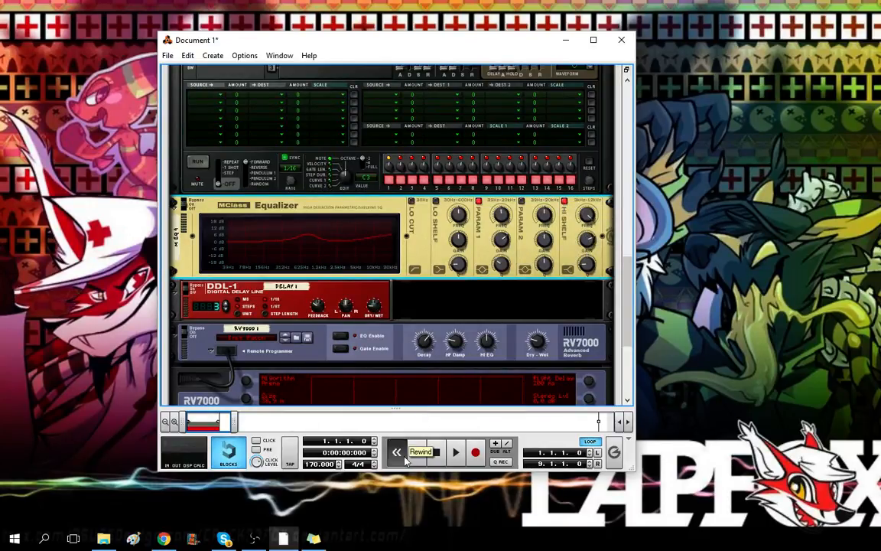
{"action": "left_click", "coordinate": [455, 452]}
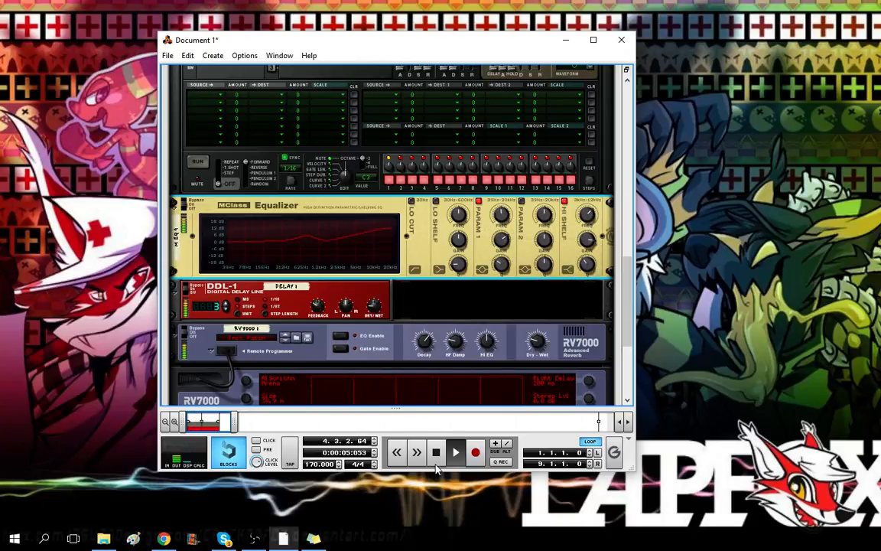
{"action": "left_click", "coordinate": [394, 459]}
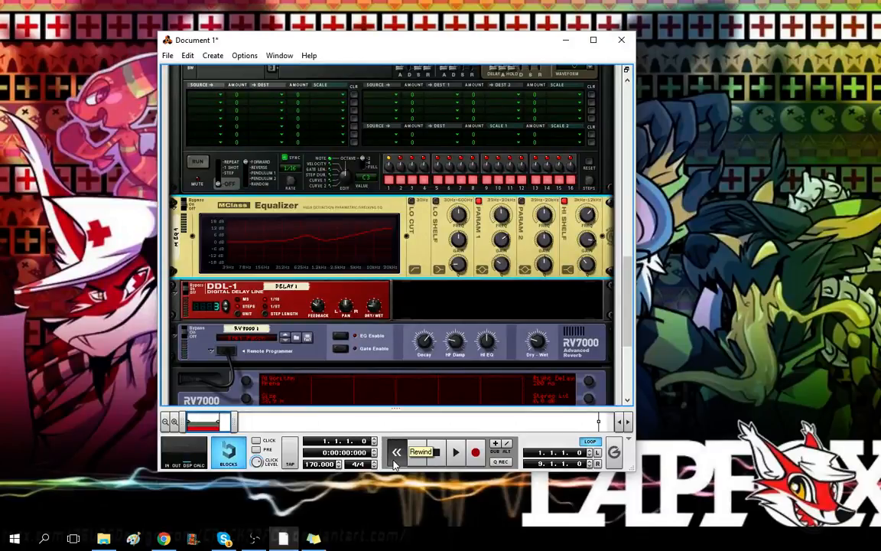